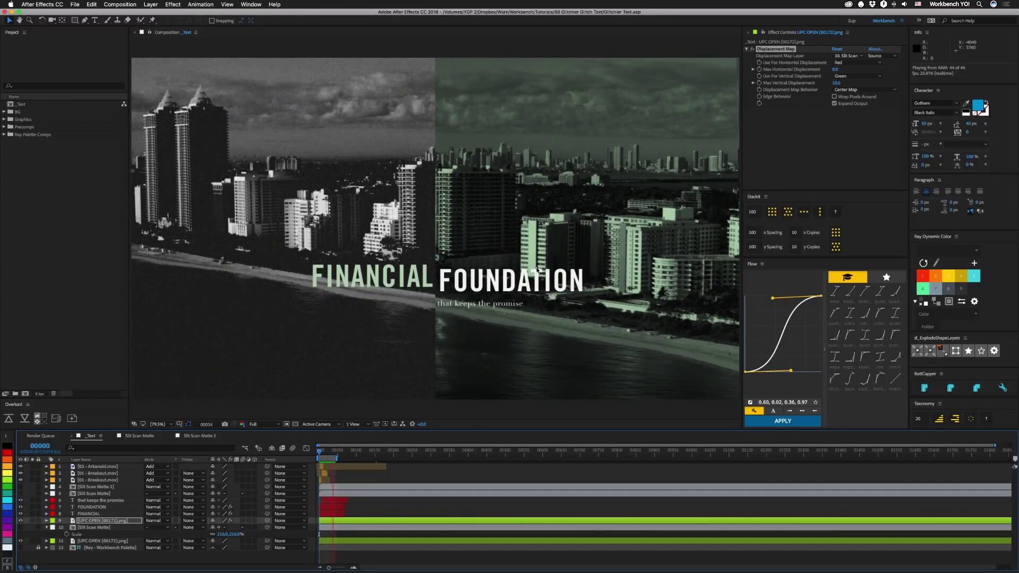
# - Preview the title, then open the Slit Scan Matte composition and select Shape Layer 1
pyautogui.press('space')
pyautogui.click(148, 437)
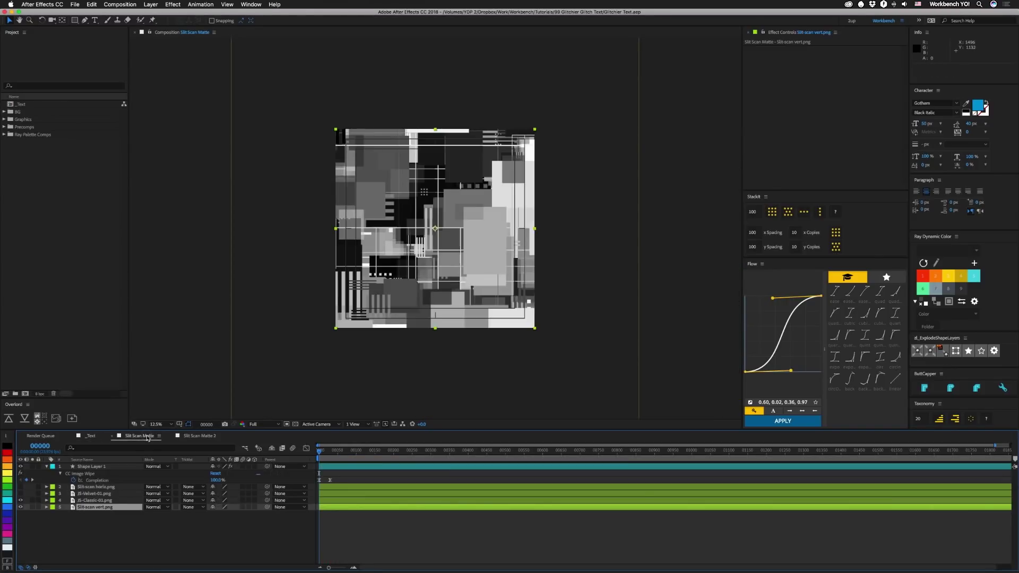
pyautogui.click(103, 501)
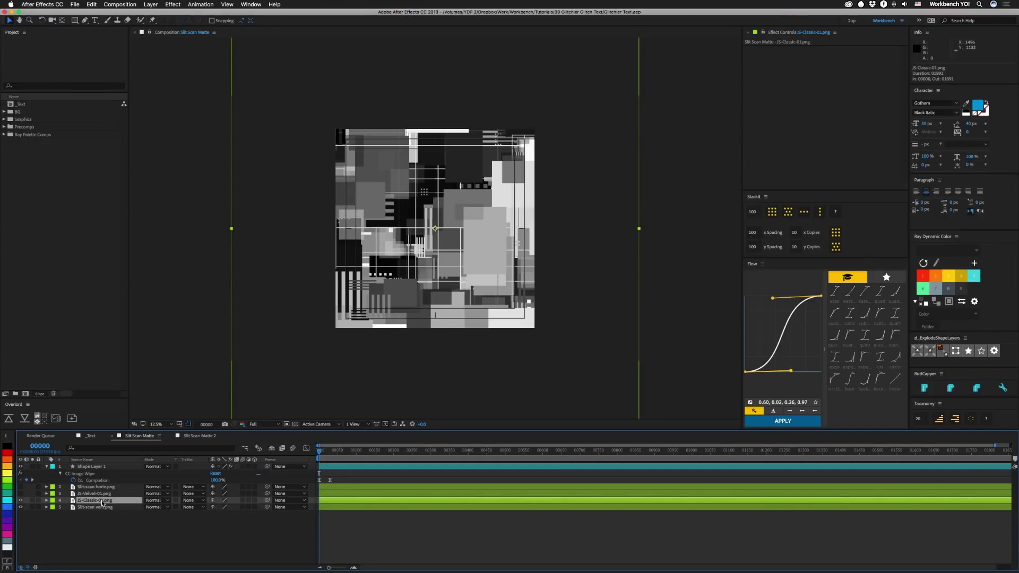
pyautogui.click(90, 467)
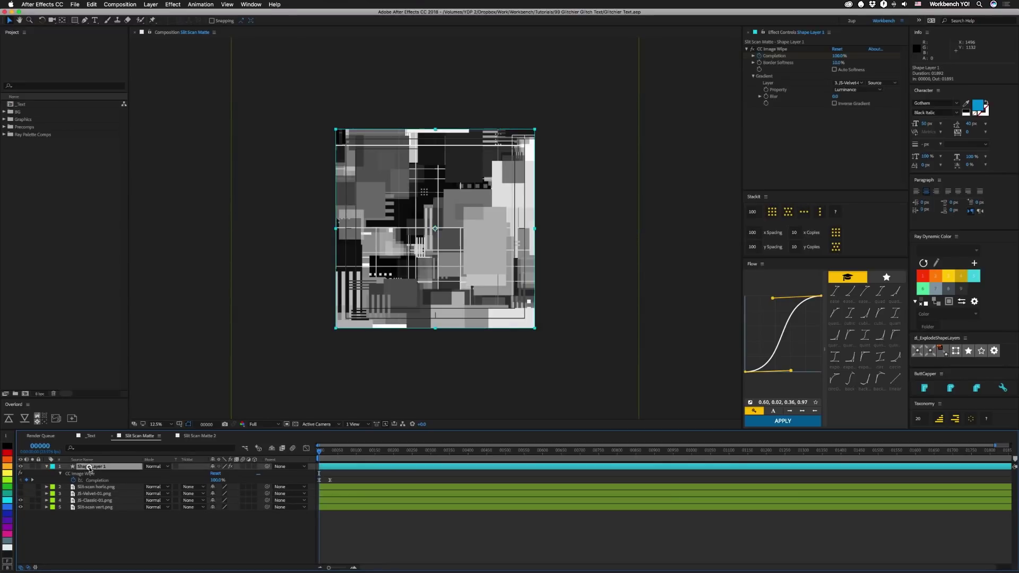
# - Toggle CC Image Wipe to compare, keep JS-Velvet-01.png as its gradient layer, and toggle that layer's visibility
pyautogui.click(753, 50)
pyautogui.click(753, 49)
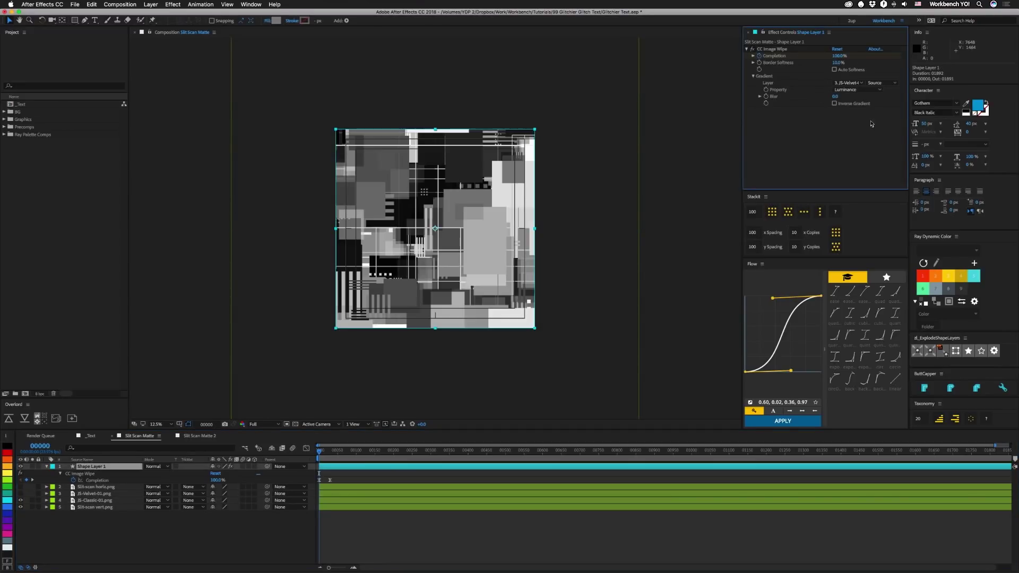
pyautogui.click(859, 83)
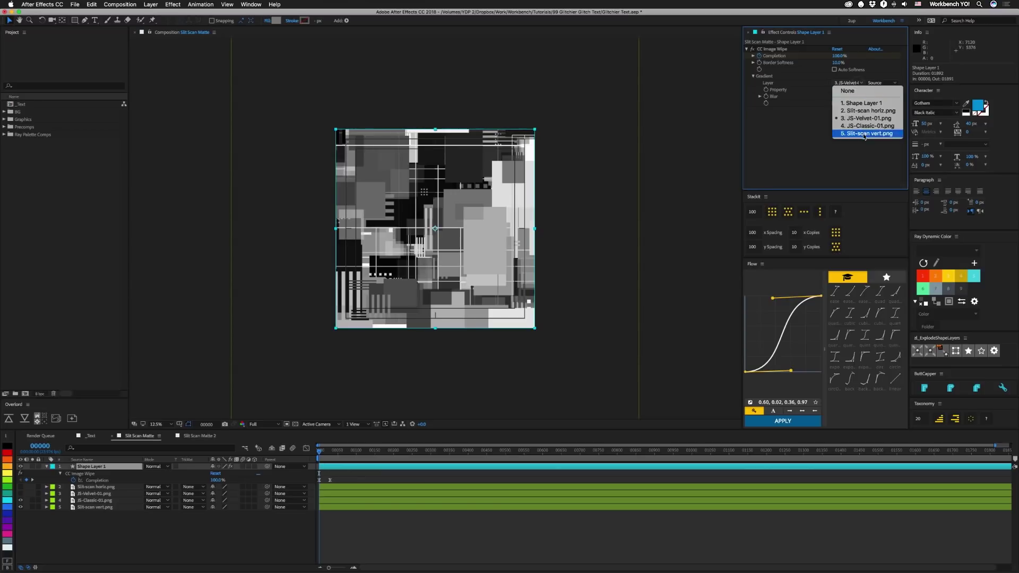
pyautogui.click(796, 137)
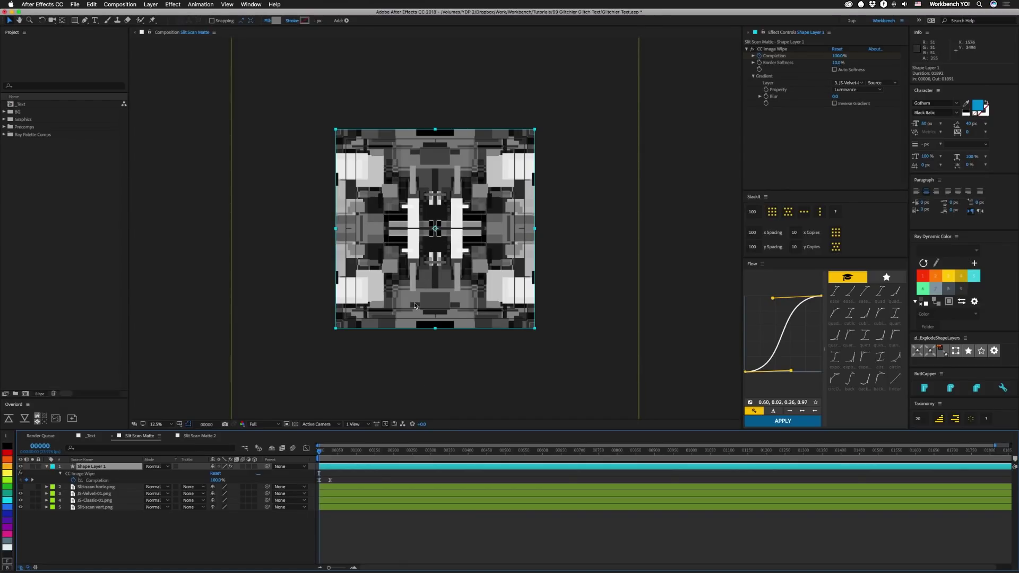
pyautogui.click(20, 493)
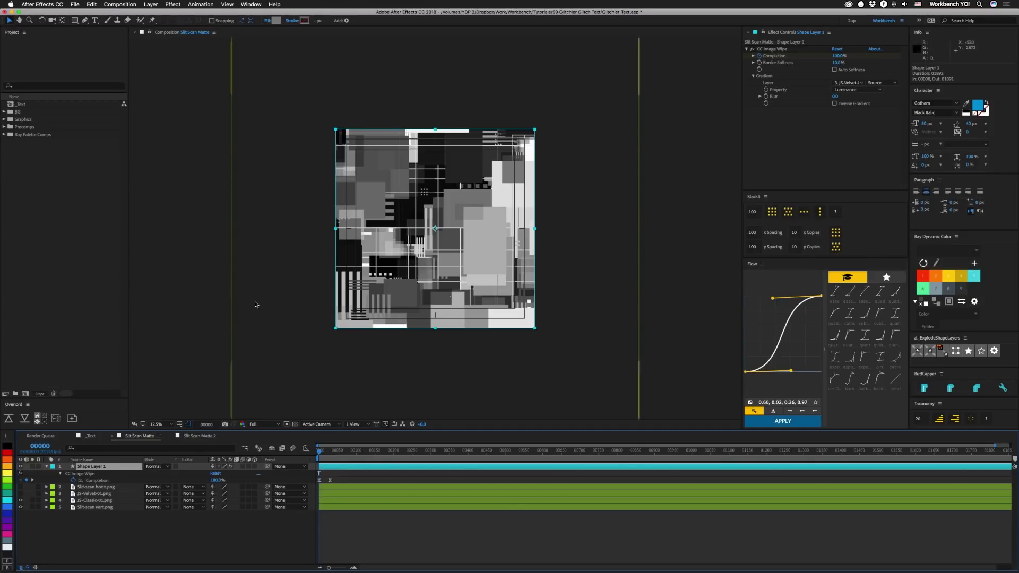
# - Open Slit Scan Matte 2 and confirm its wipe's gradient layer, leaving it unchanged
pyautogui.click(194, 437)
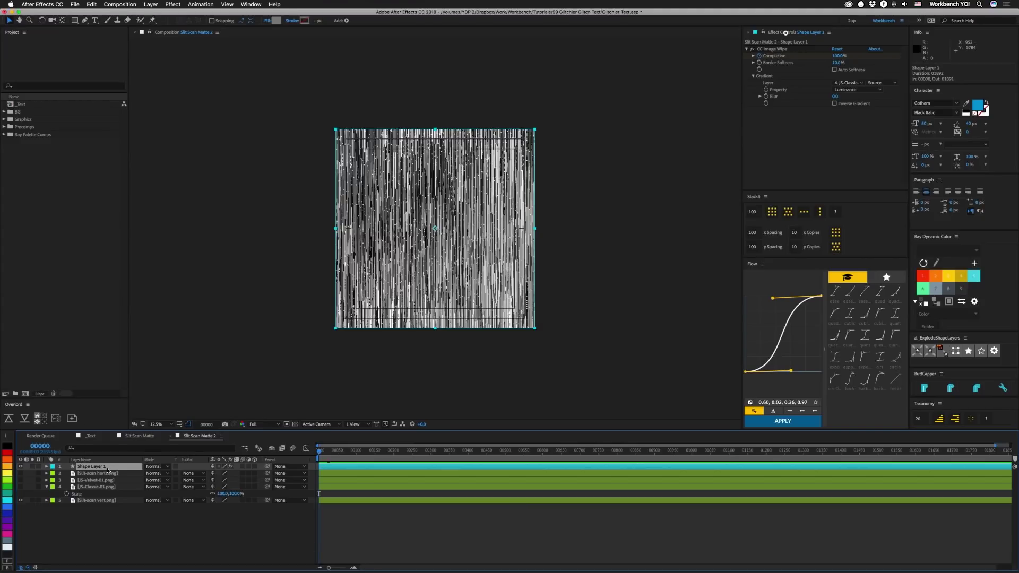
pyautogui.click(859, 82)
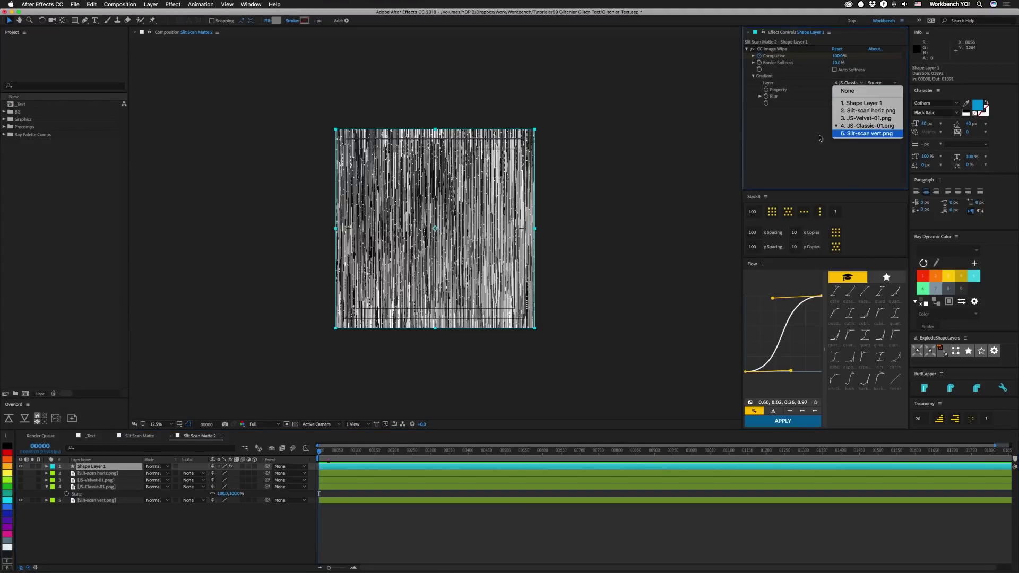
pyautogui.click(802, 139)
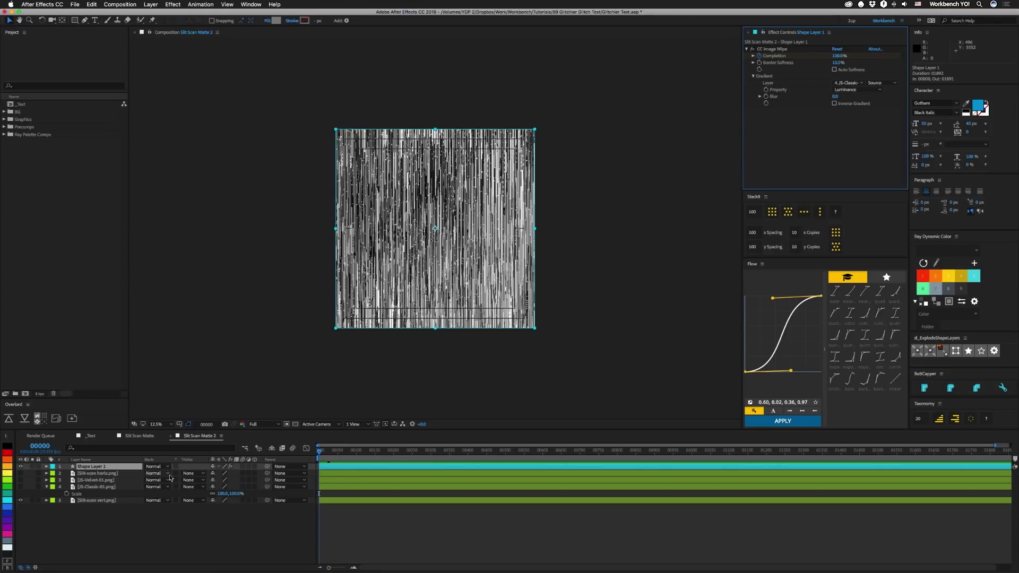
# - Scrub the matte wipe from frame 00004 to 00025 at 25% zoom, then return to _Text
pyautogui.click(319, 454)
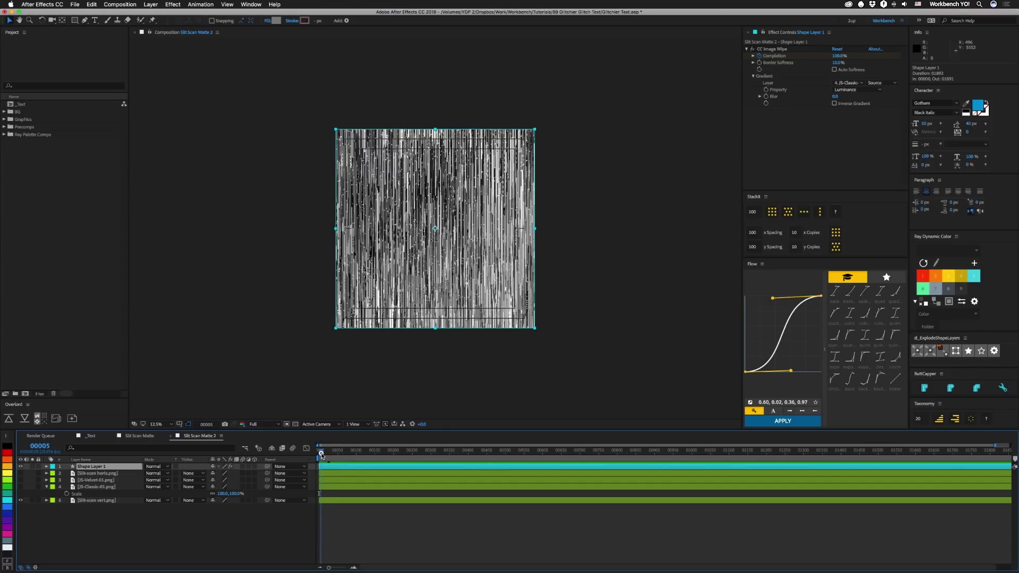
pyautogui.press('pagedown')
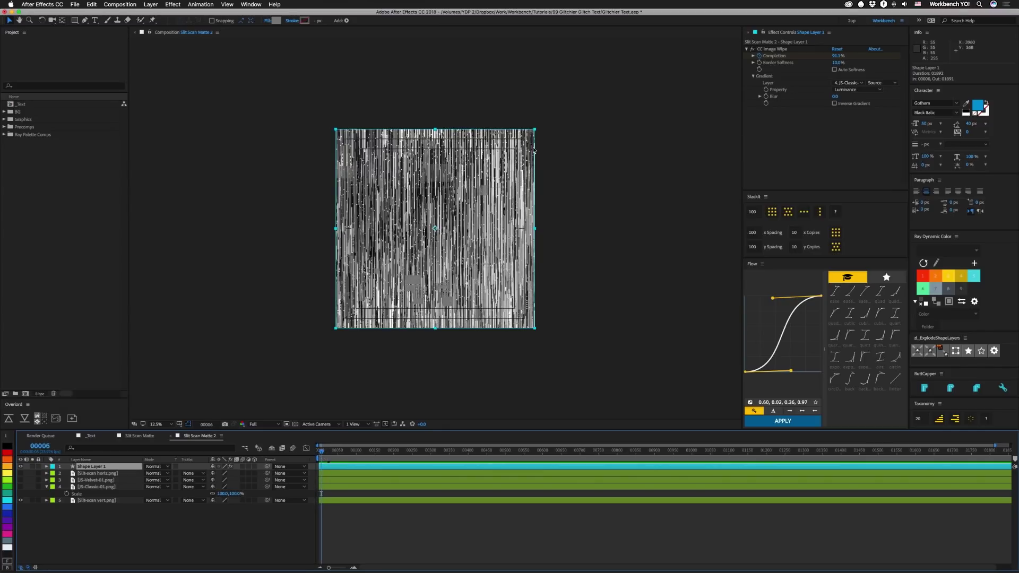
pyautogui.press('.')
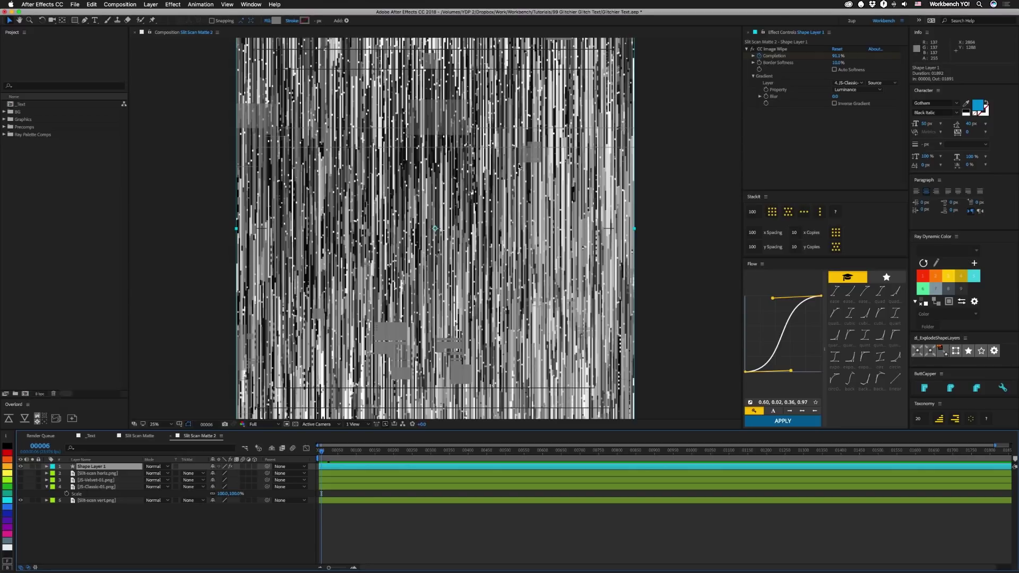
pyautogui.click(327, 453)
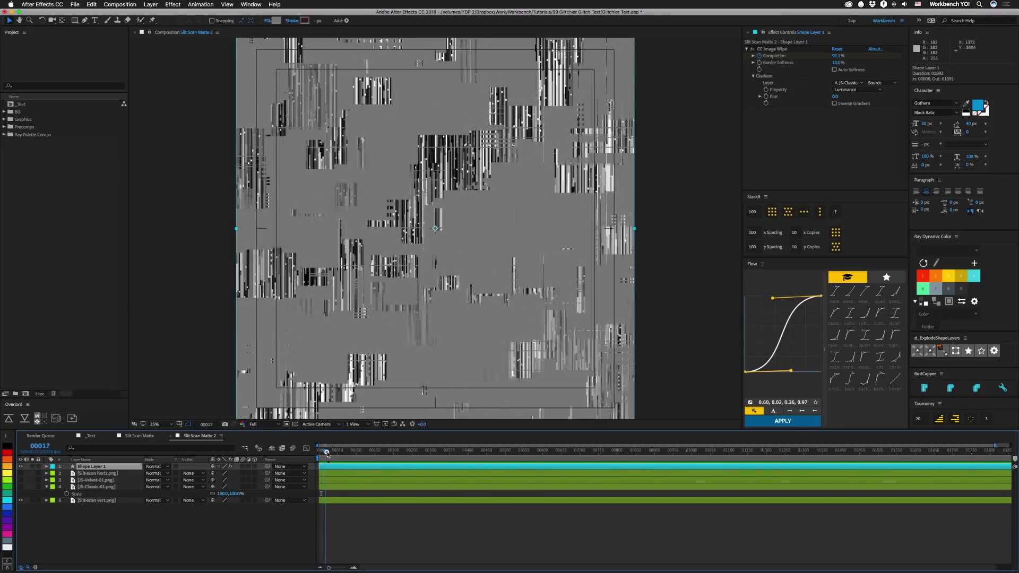
pyautogui.moveTo(327, 452); pyautogui.dragTo(333, 453)
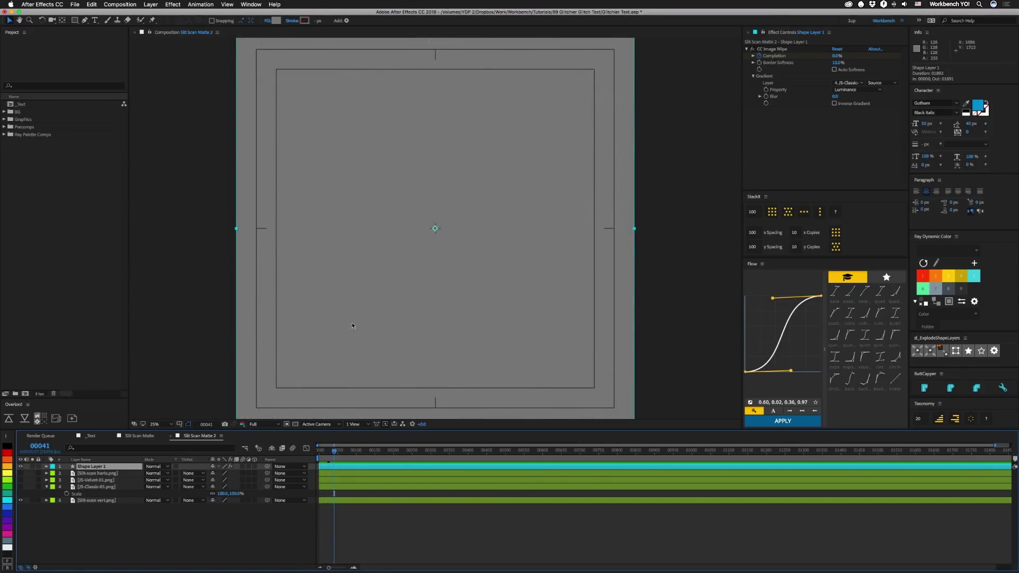
pyautogui.click(91, 437)
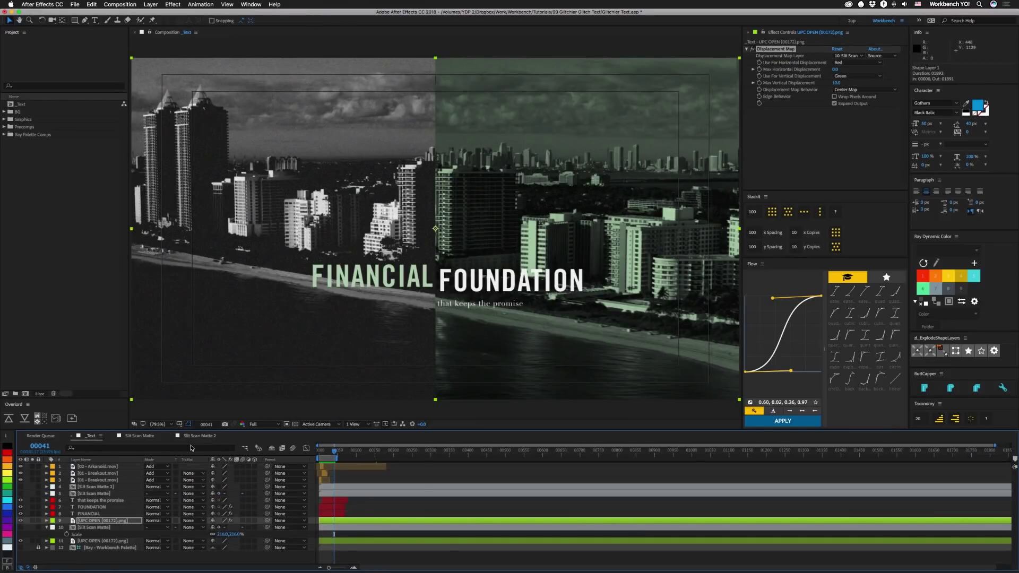
# - Reveal FOUNDATION's keyframed properties with U and scrub from frame 0 to 15 to watch it resolve
pyautogui.click(108, 507)
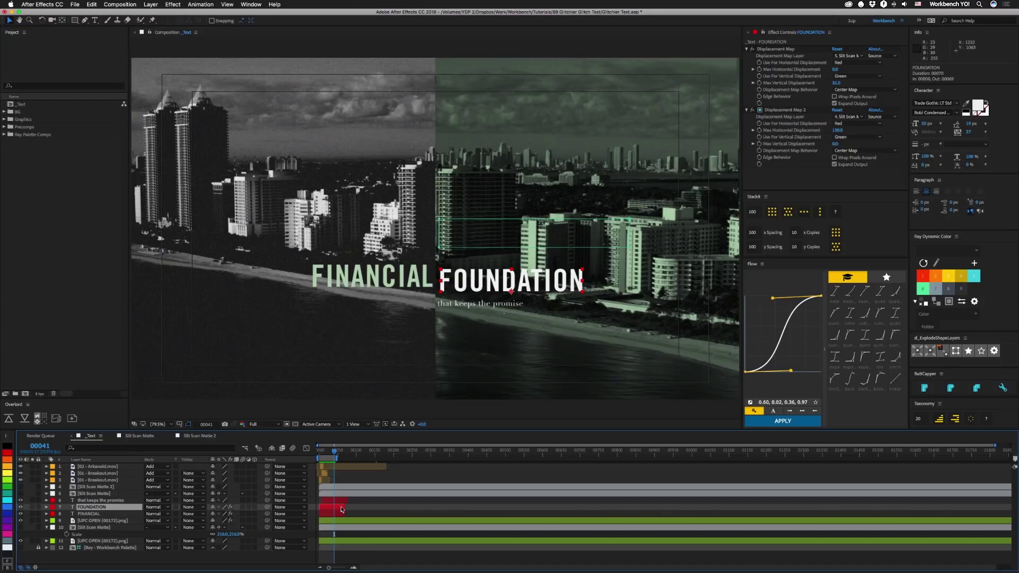
pyautogui.press('u')
pyautogui.press('u')
pyautogui.scroll(-1, 344, 527)
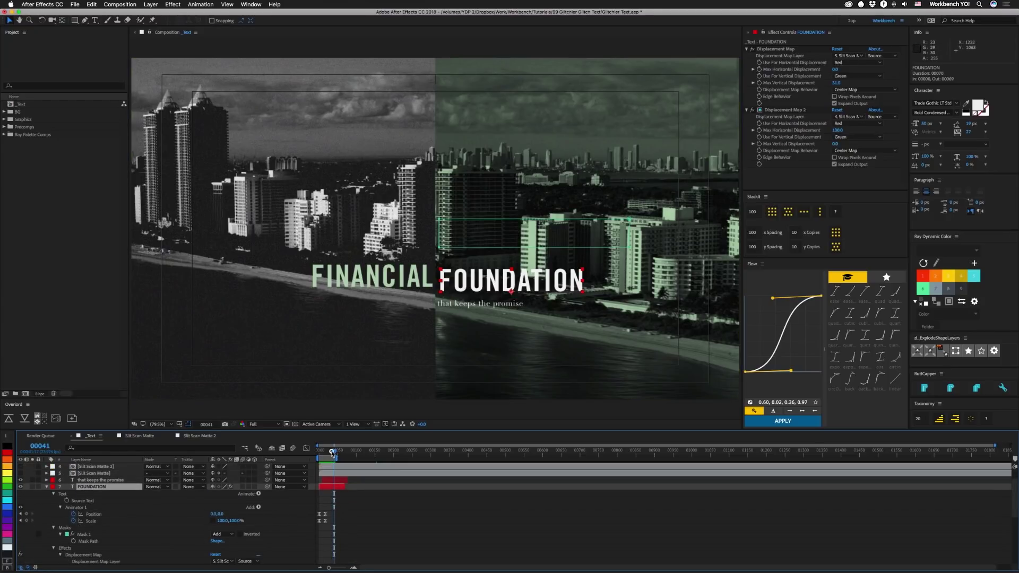
pyautogui.moveTo(332, 452); pyautogui.dragTo(319, 452)
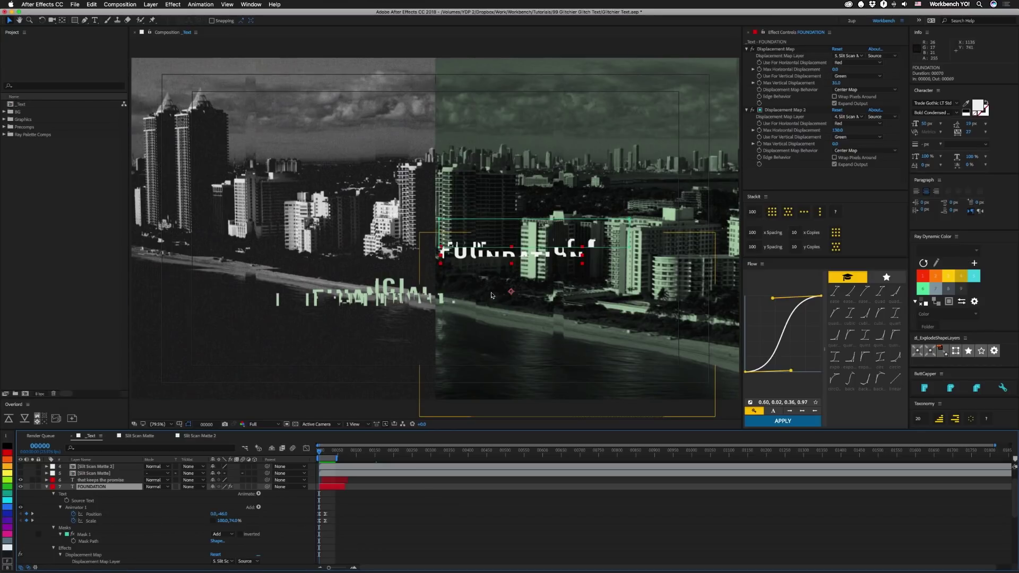
pyautogui.moveTo(319, 453); pyautogui.dragTo(328, 455)
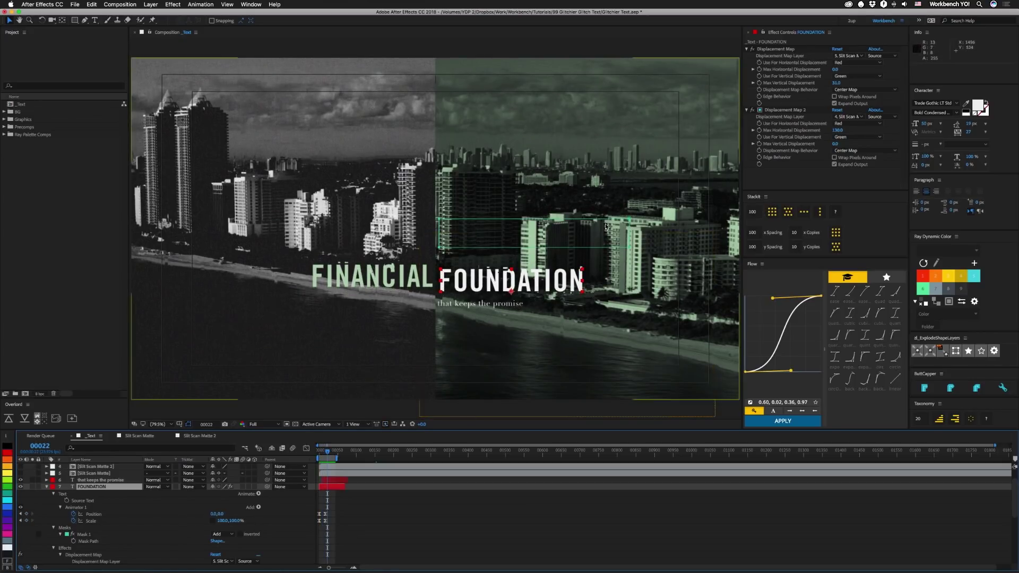
pyautogui.scroll(-2, 127, 519)
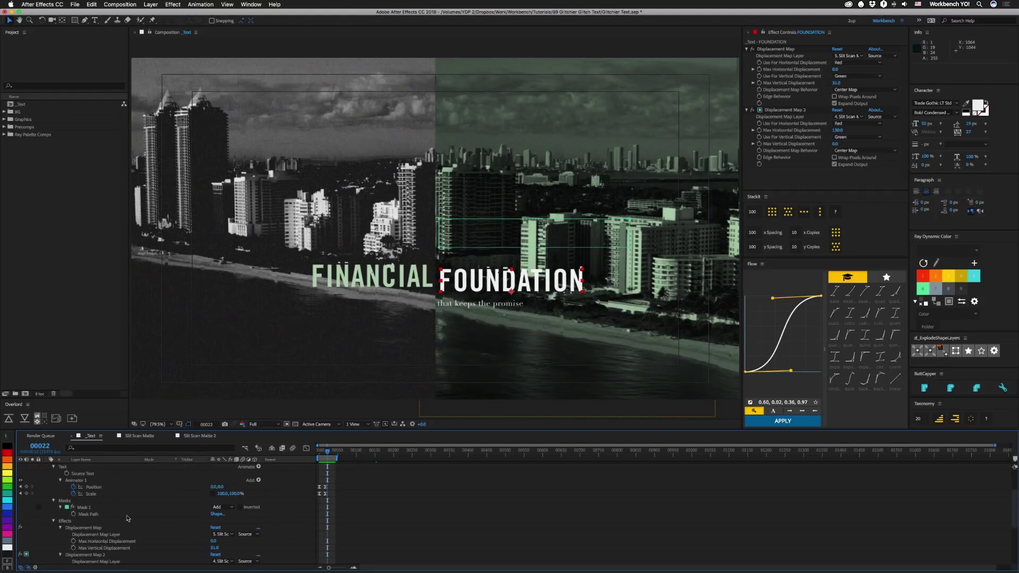
pyautogui.scroll(-3, 127, 518)
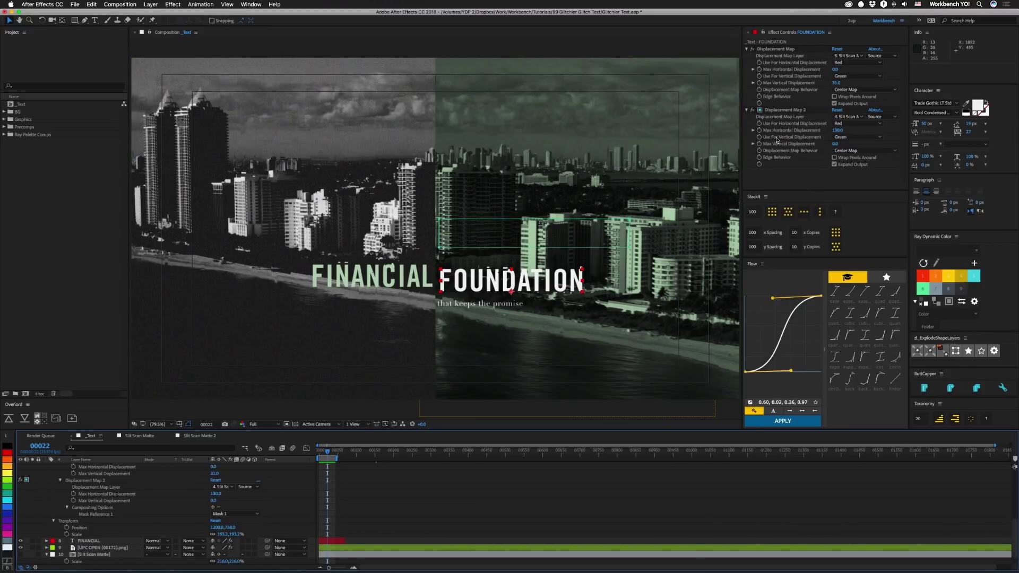
pyautogui.moveTo(328, 452)
pyautogui.mouseDown()
pyautogui.moveTo(319, 455)
pyautogui.moveTo(331, 455)
pyautogui.mouseUp()
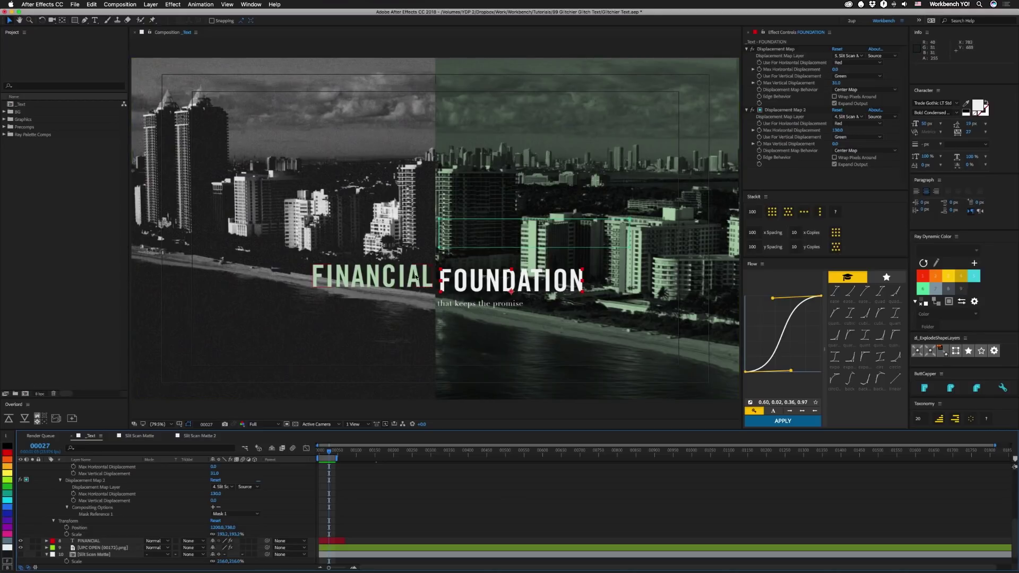
# - Select FINANCIAL, collapse FOUNDATION's properties, and inspect both UPC OPEN (00172).png layers
pyautogui.click(358, 318)
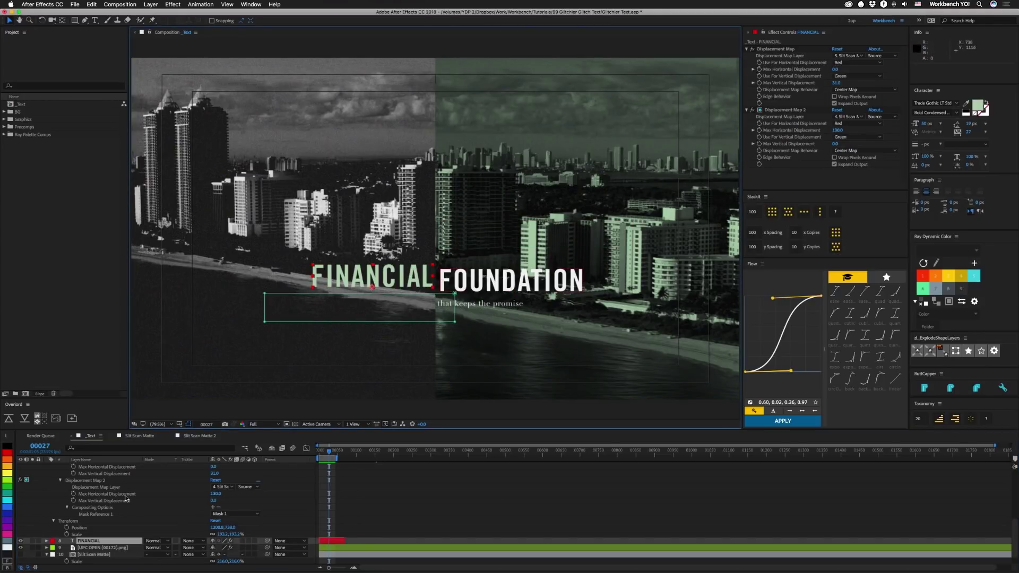
pyautogui.scroll(10, 69, 502)
pyautogui.click(47, 507)
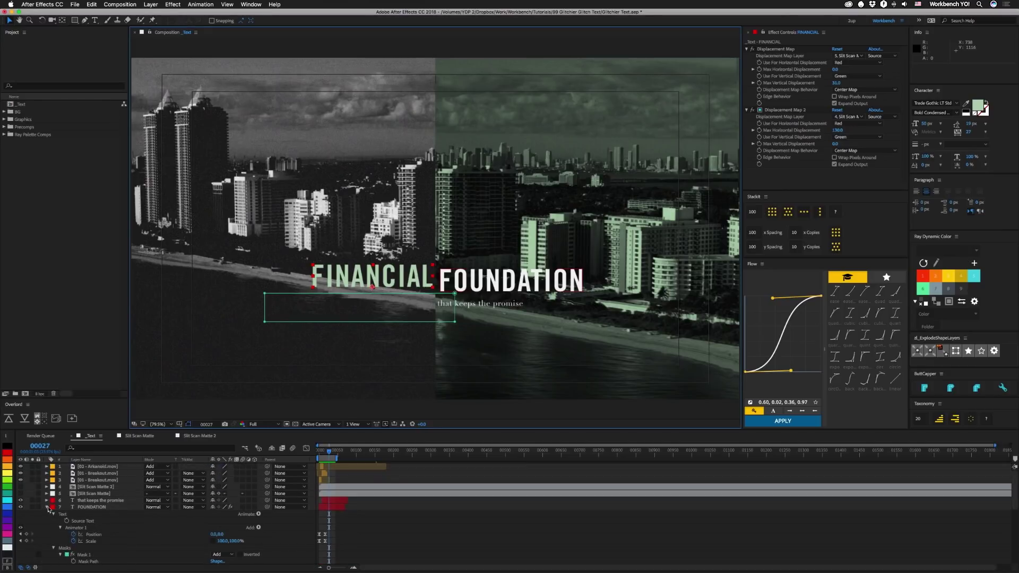
pyautogui.click(96, 521)
pyautogui.click(88, 541)
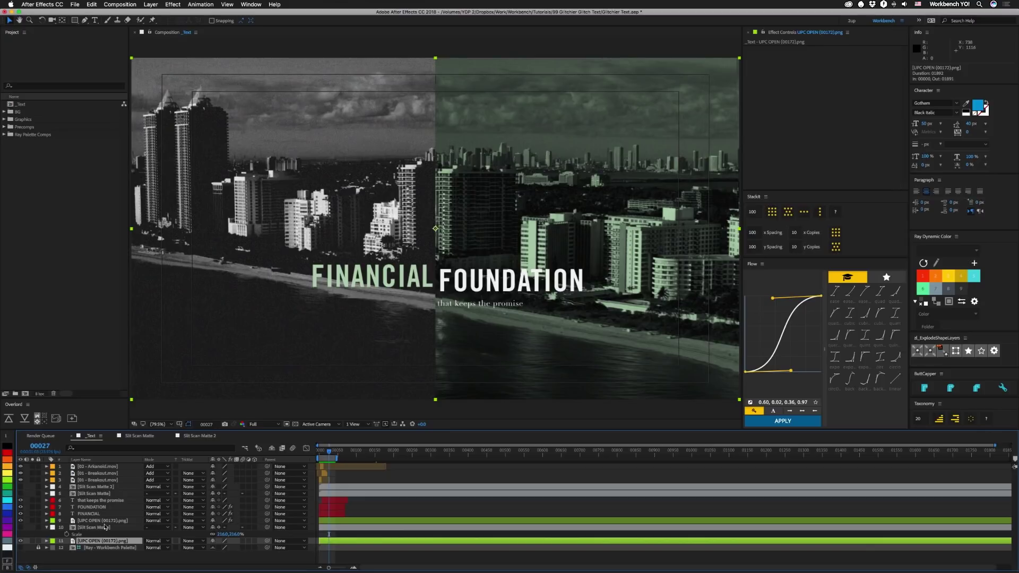
pyautogui.click(99, 520)
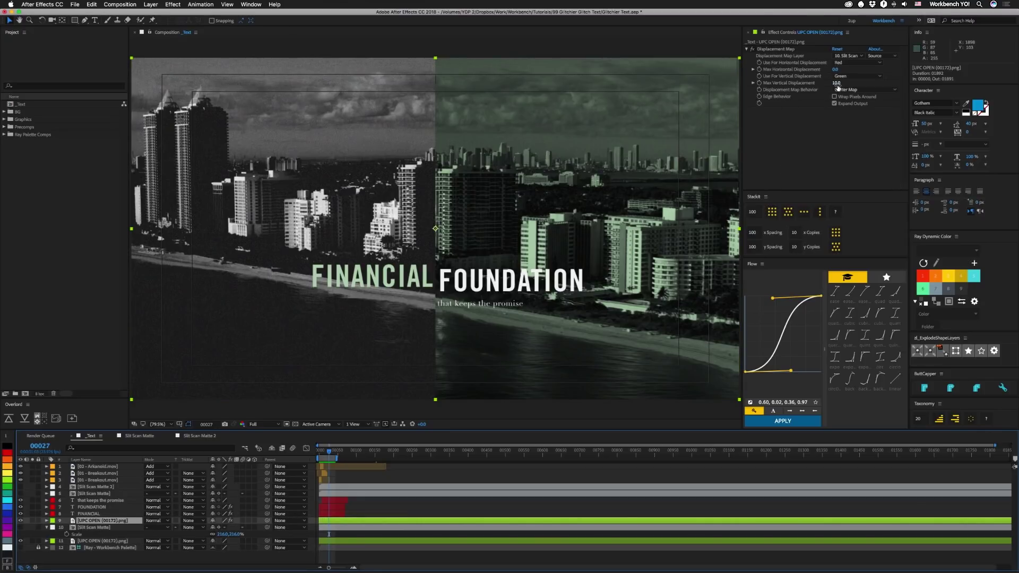
# - Scrub around frame 00025 to view the glitch and select the Slit Scan Matte layer
pyautogui.click(328, 452)
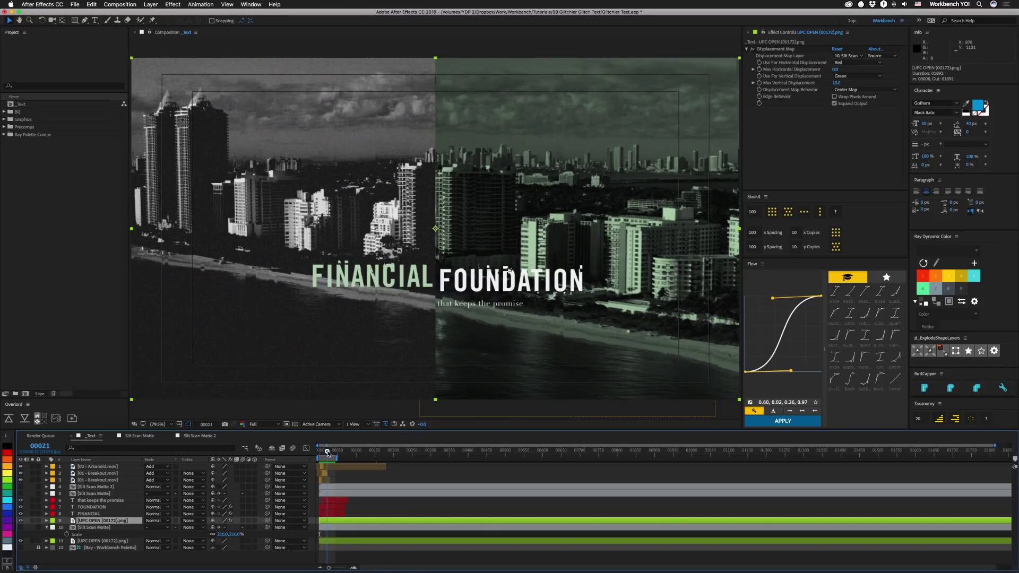
pyautogui.moveTo(328, 453); pyautogui.dragTo(332, 452)
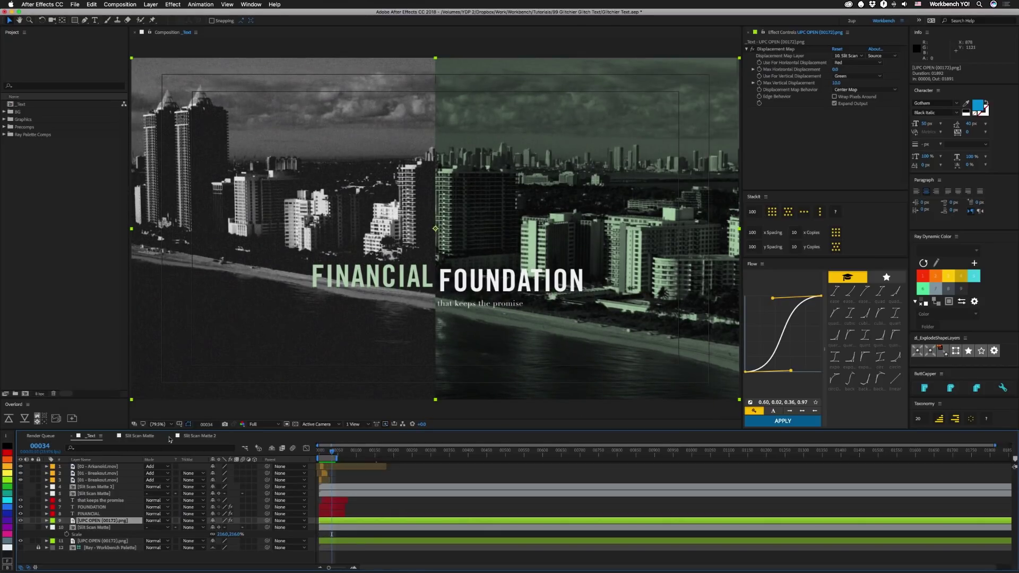
pyautogui.click(98, 528)
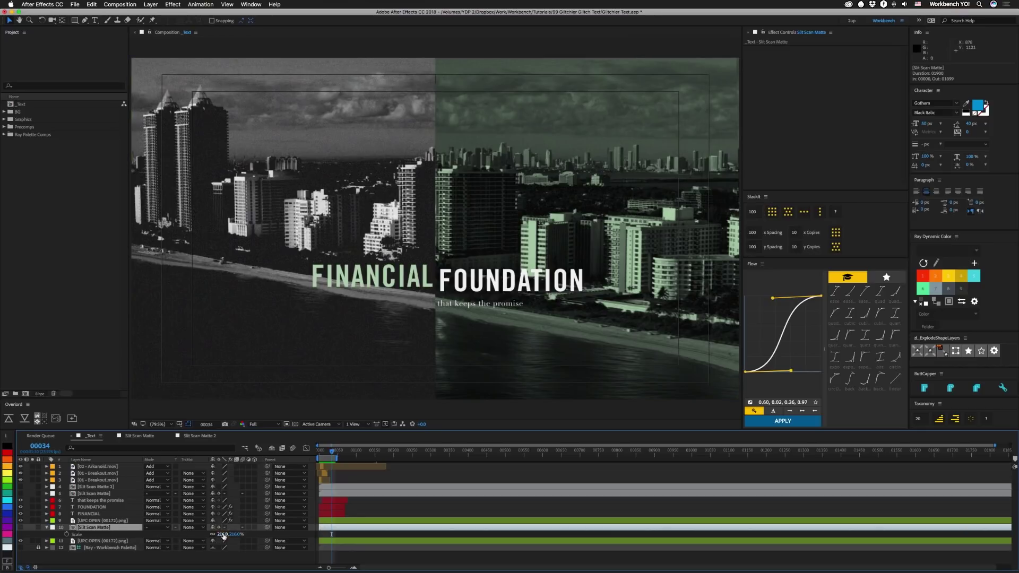
# - Reduce the Slit Scan Matte layer's Scale from 216% to 203% and preview the animation
pyautogui.moveTo(223, 536)
pyautogui.mouseDown()
pyautogui.moveTo(132, 536)
pyautogui.moveTo(329, 530)
pyautogui.moveTo(221, 530)
pyautogui.mouseUp()
pyautogui.press('j')
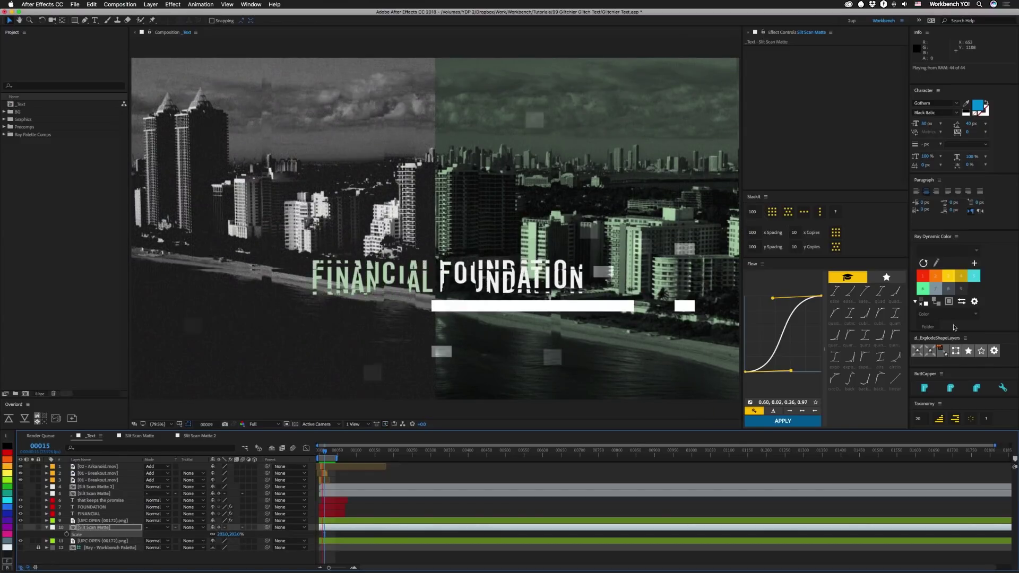
pyautogui.press('space')
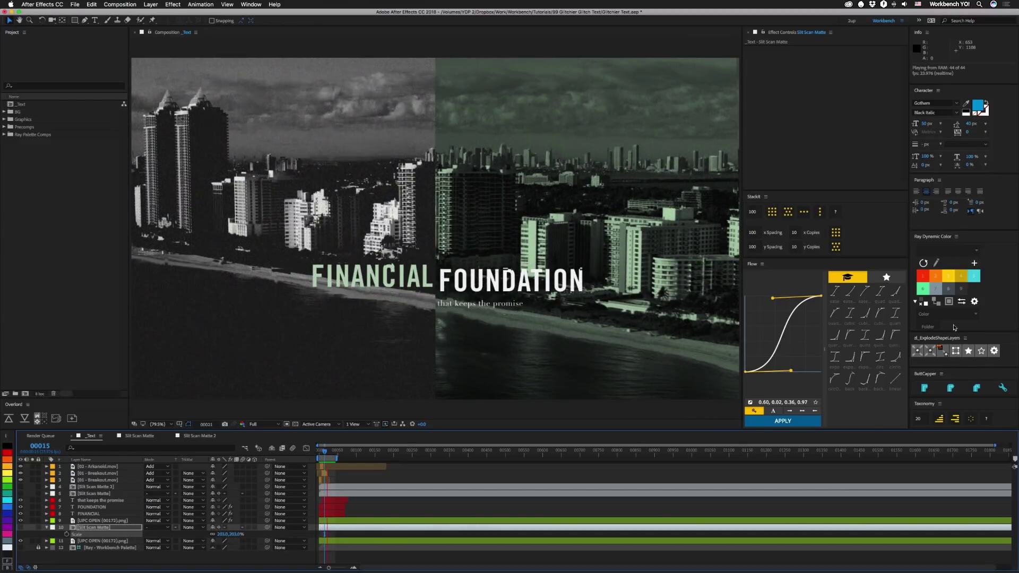